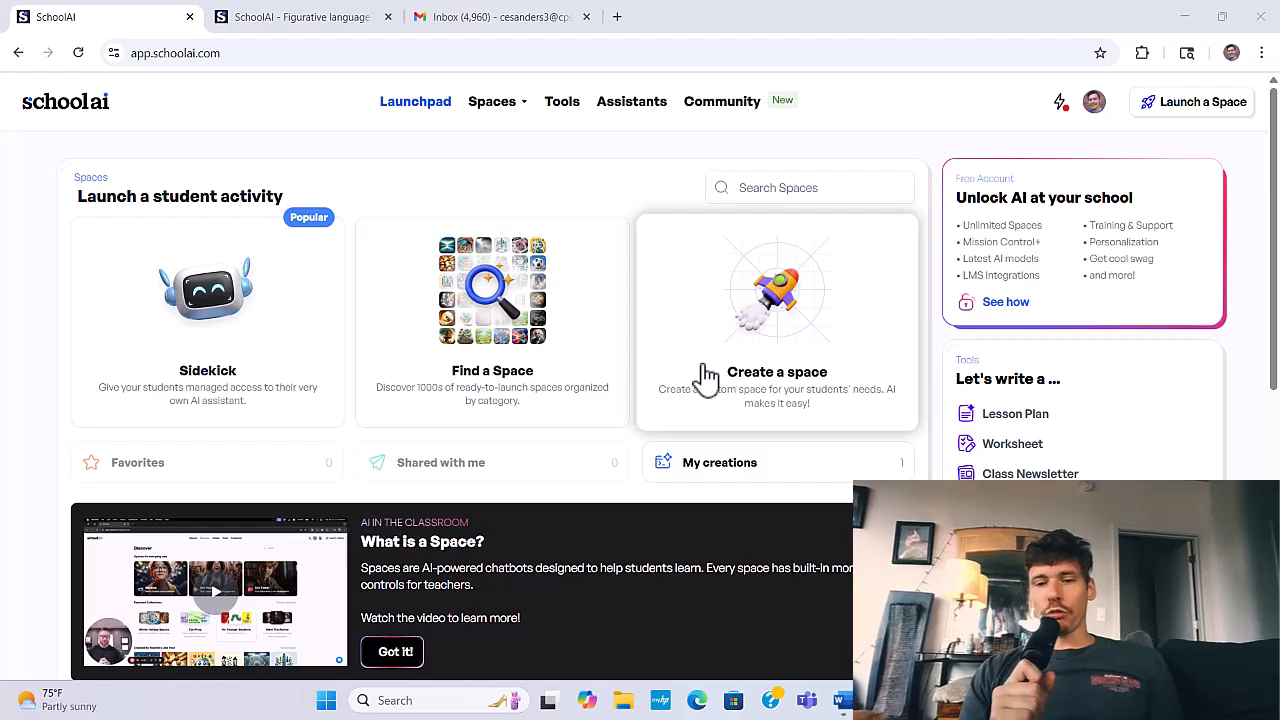
# Create a new custom space and title it "Figurative Language".
pyautogui.click(763, 363)
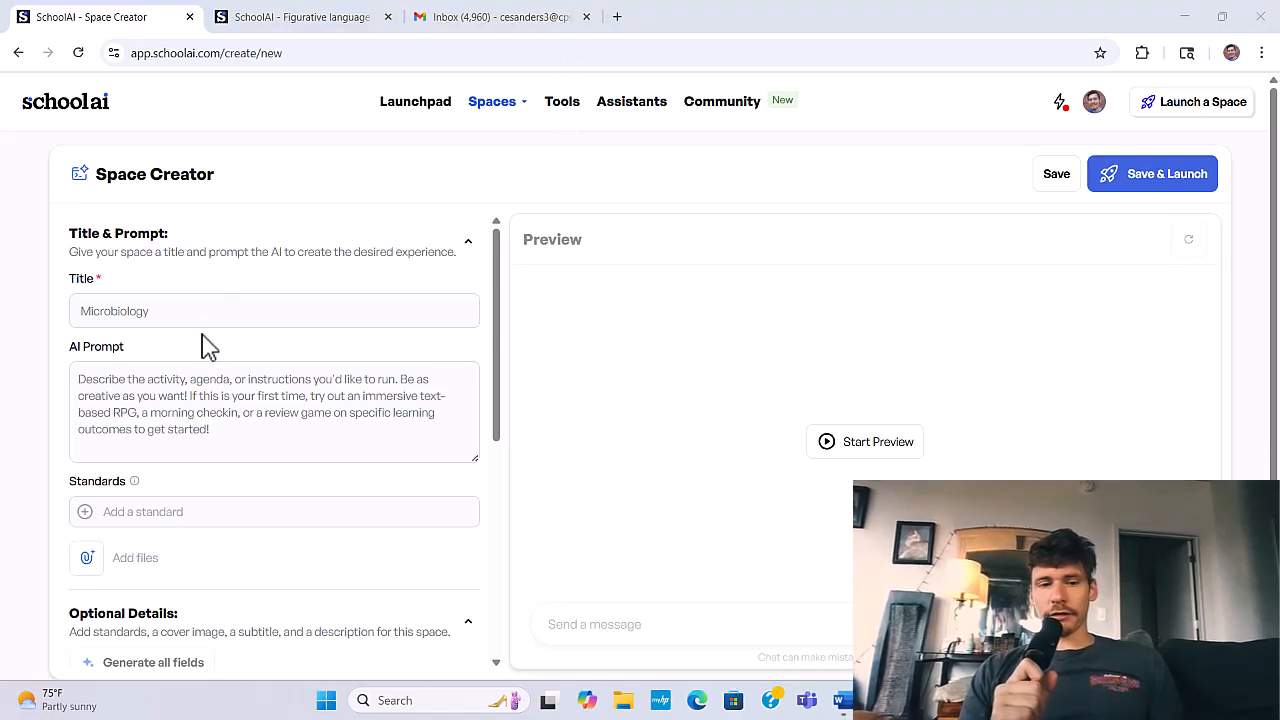
pyautogui.click(187, 310)
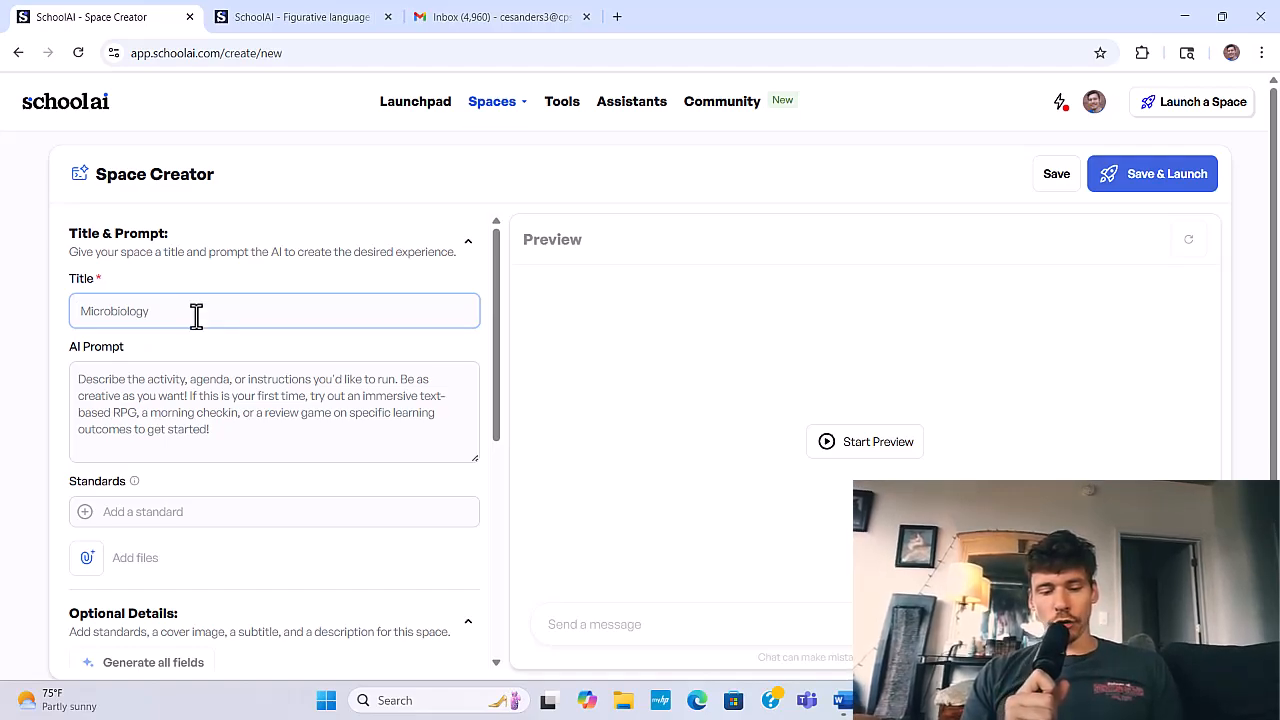
pyautogui.write('F')
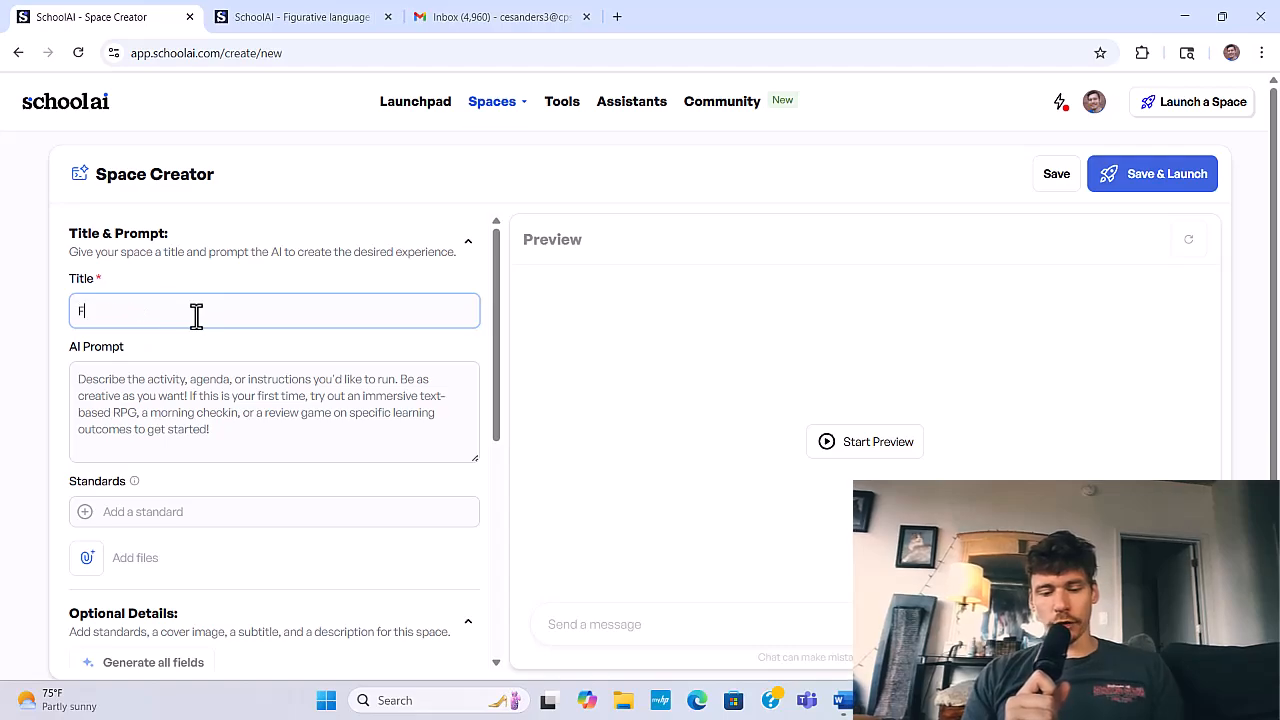
pyautogui.press('BackSpace')
pyautogui.write('F')
pyautogui.press('BackSpace')
pyautogui.write('Figurative Language')
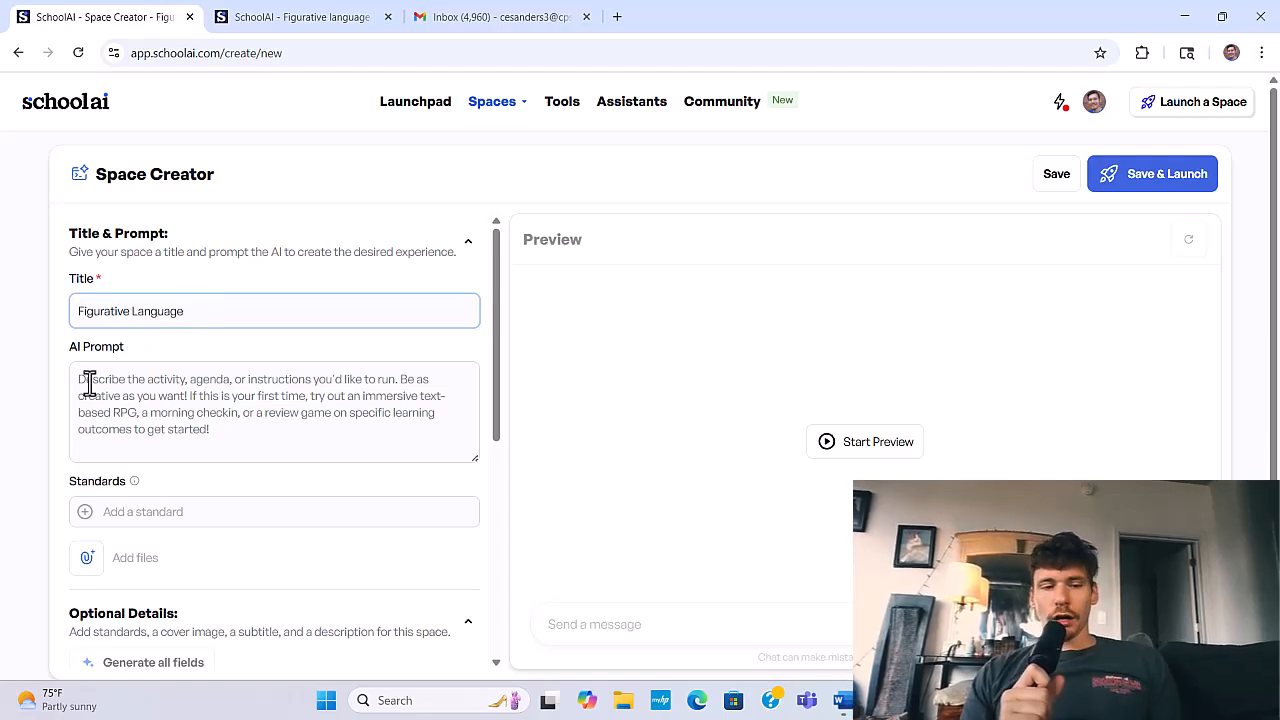
# Fill in the AI prompt to answer figurative language questions patiently and supportively, giving no direct answers but asking scaffolded questions to facilitate understanding.
pyautogui.click(98, 383)
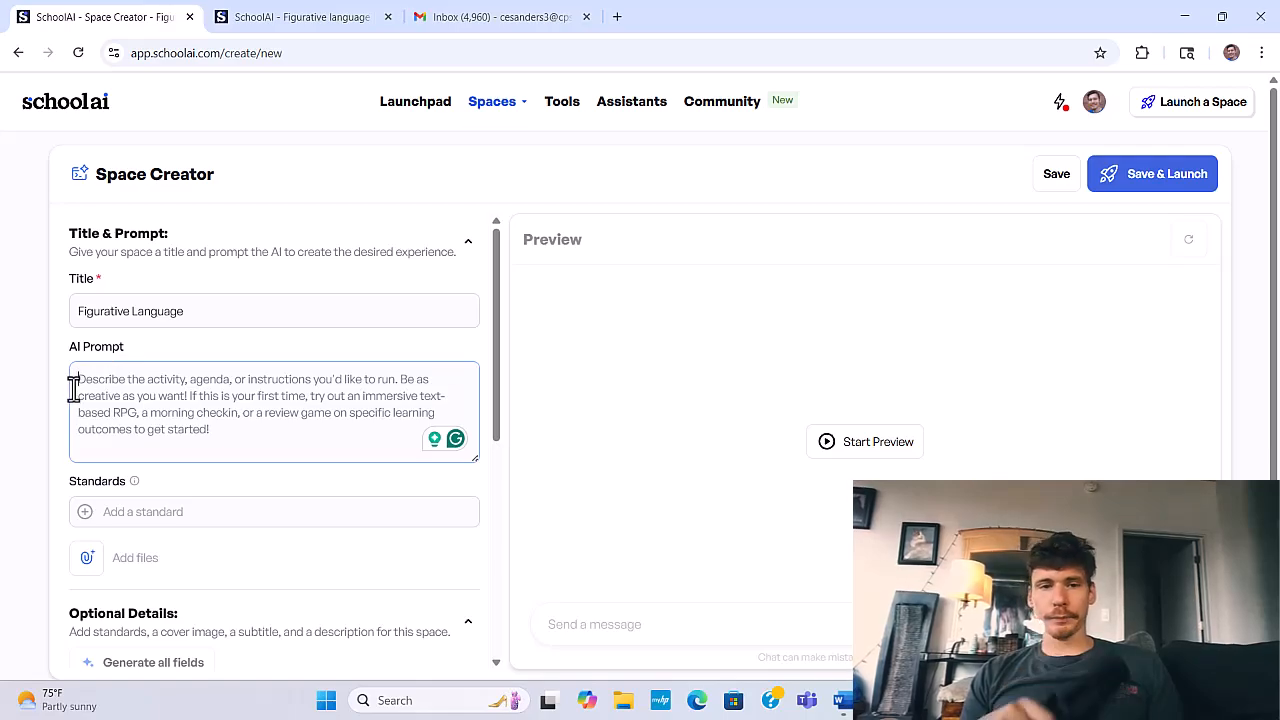
pyautogui.write("Answer students' questions about figurative language.  Be patient and supportive.  Do not give direct answers; rather, ask the student scaffolded questions to facilitate understanding.")
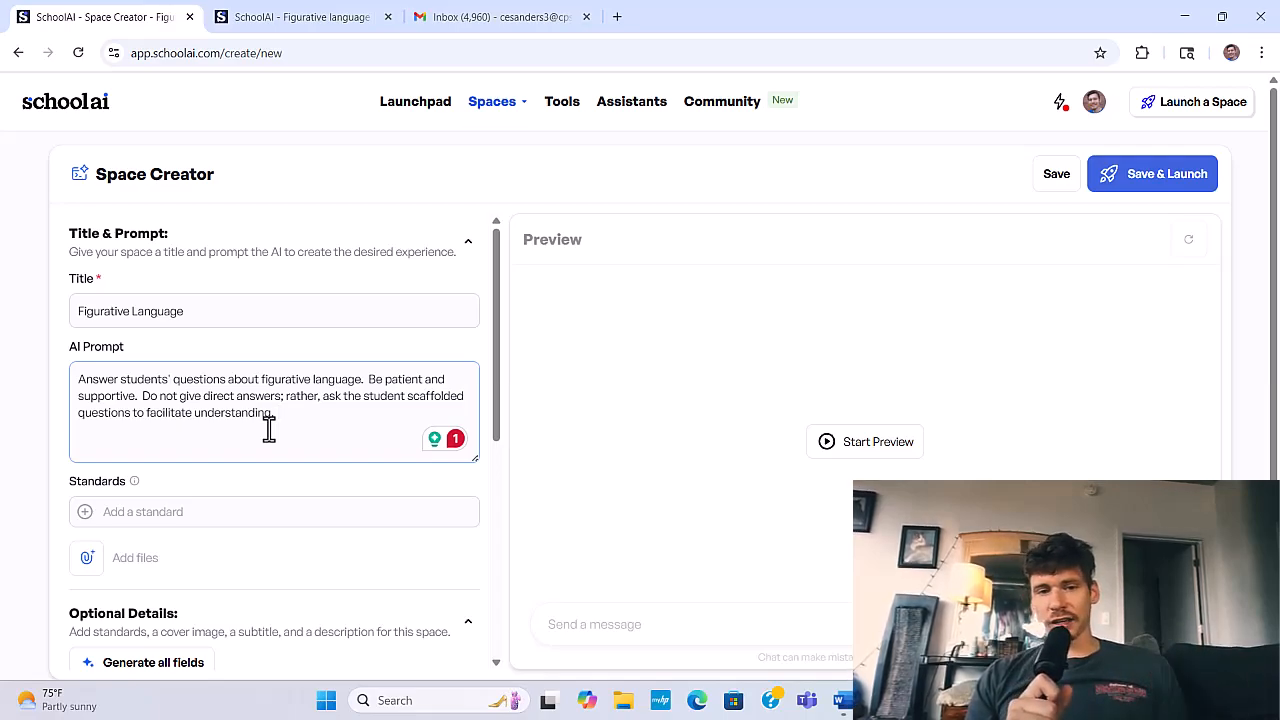
pyautogui.scroll(-2, 268, 428)
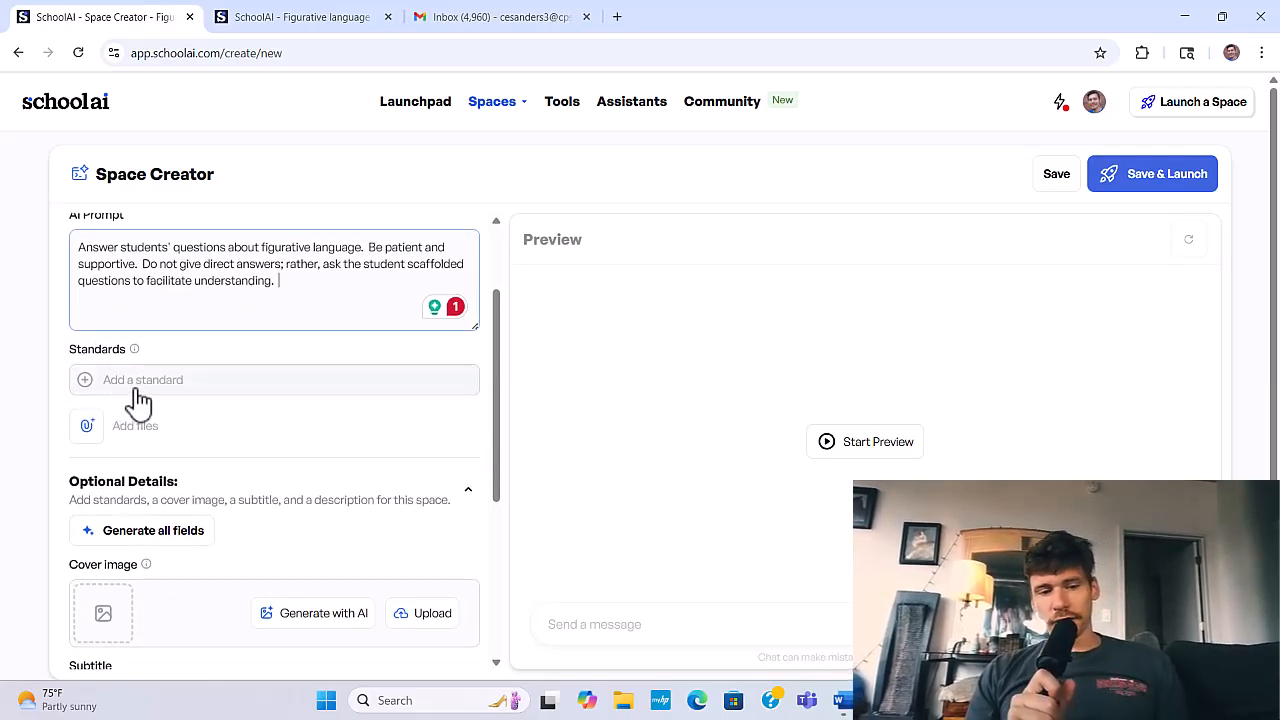
pyautogui.scroll(1, 273, 383)
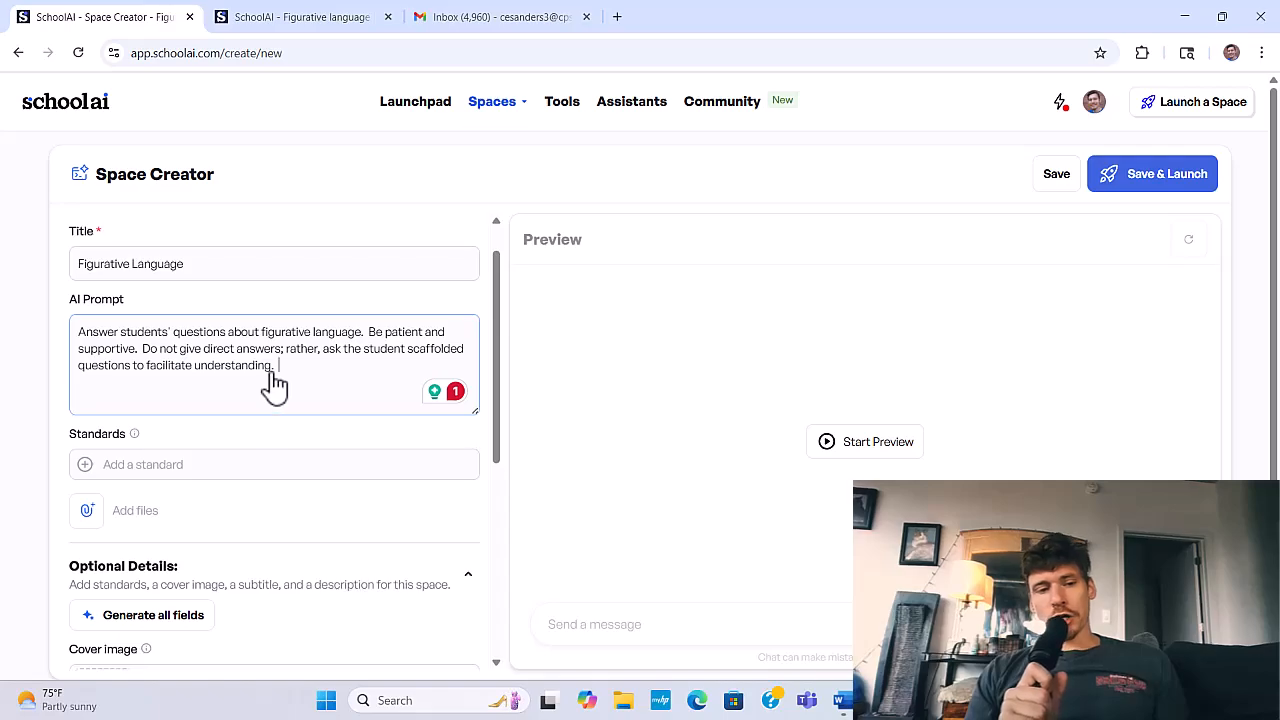
pyautogui.scroll(1, 273, 385)
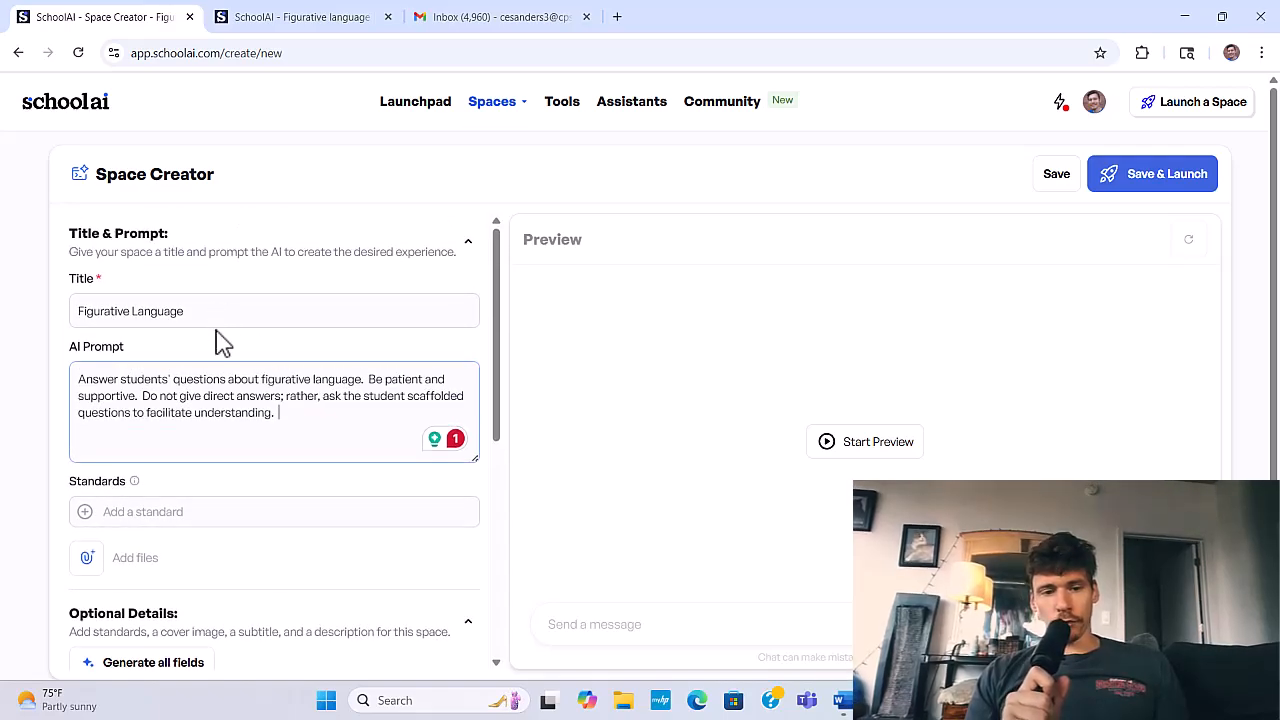
# Generate a cover image for the space with AI.
pyautogui.scroll(-1, 192, 445)
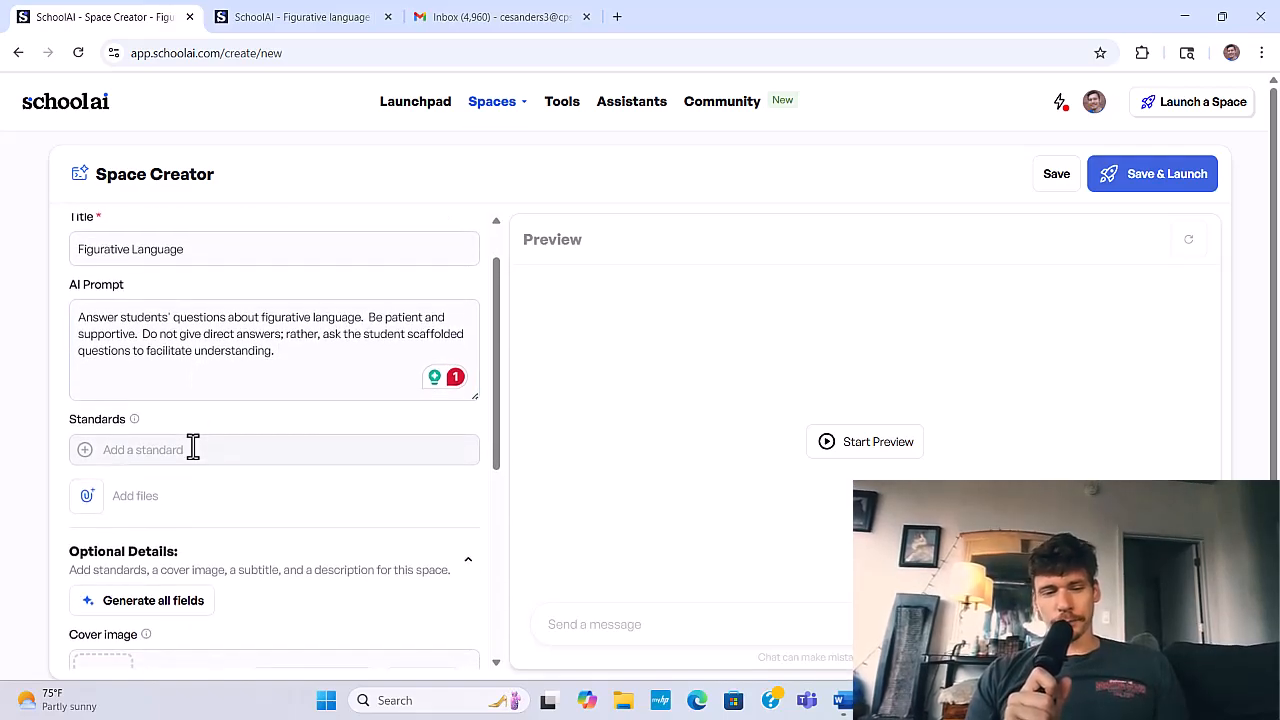
pyautogui.scroll(-4, 193, 448)
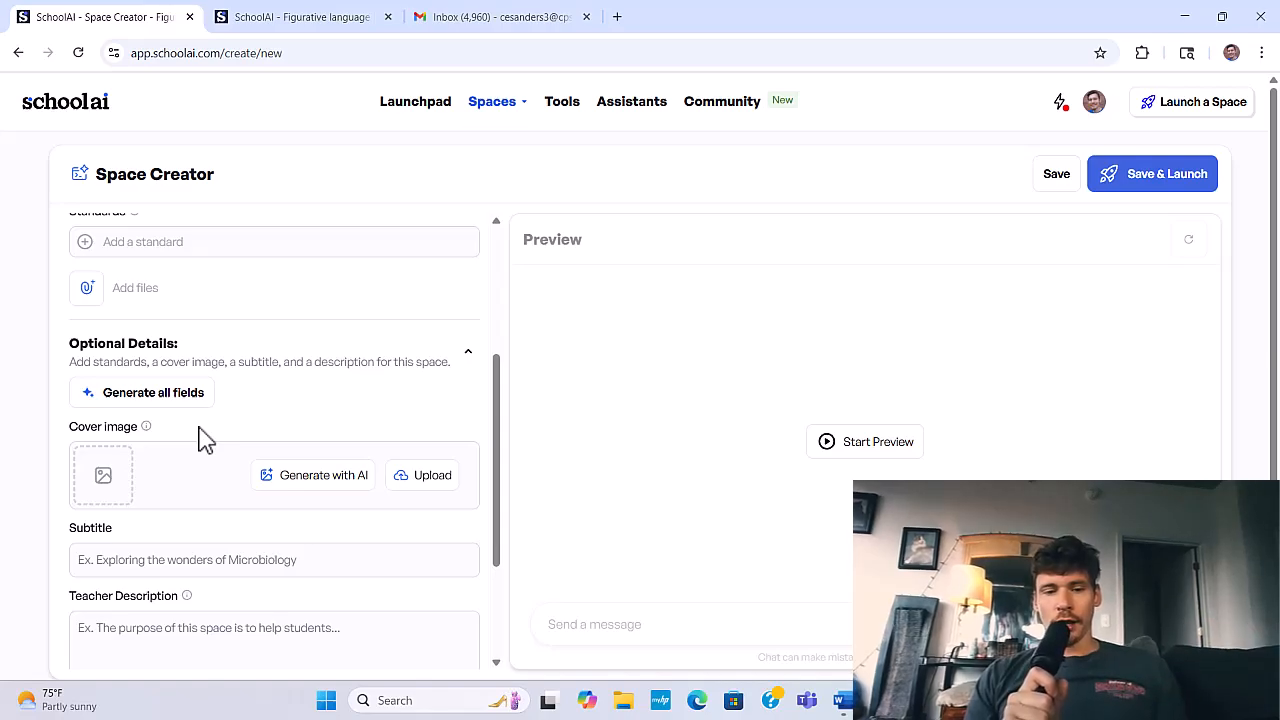
pyautogui.click(305, 488)
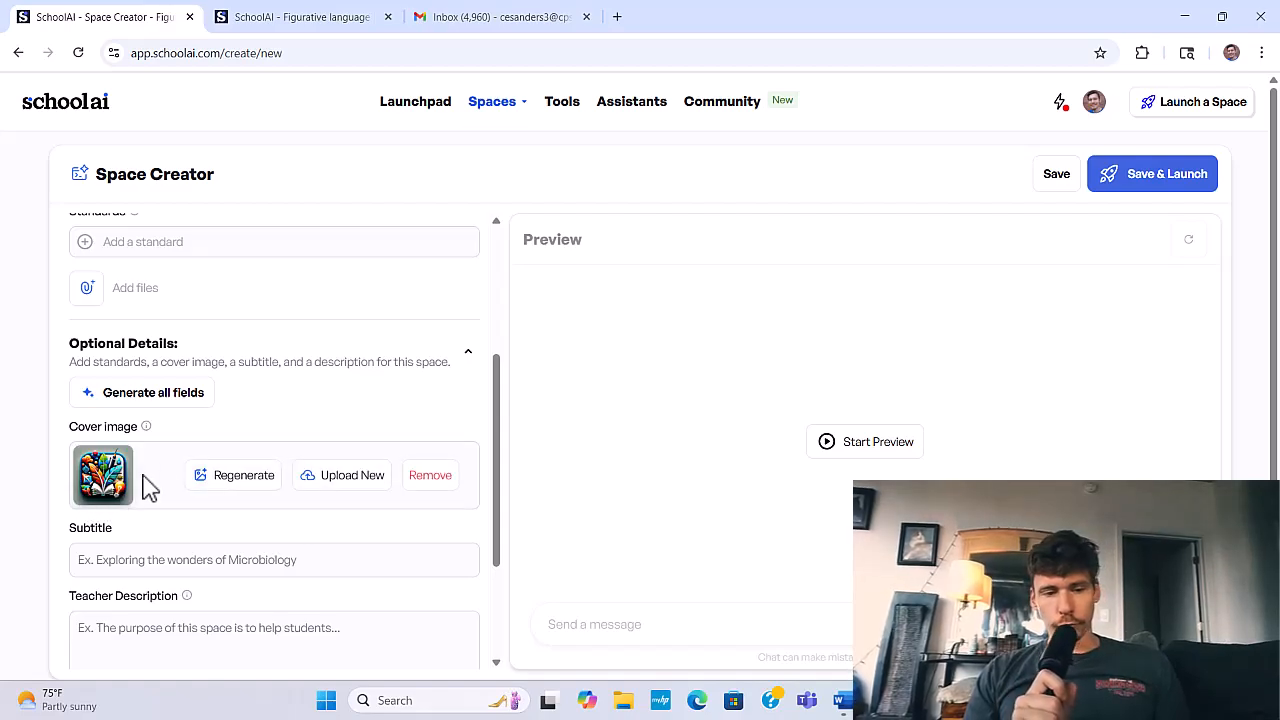
# Enter the teacher description "The purpose of this space is to provide students a supportive introduction to figurative language.".
pyautogui.scroll(-1, 176, 487)
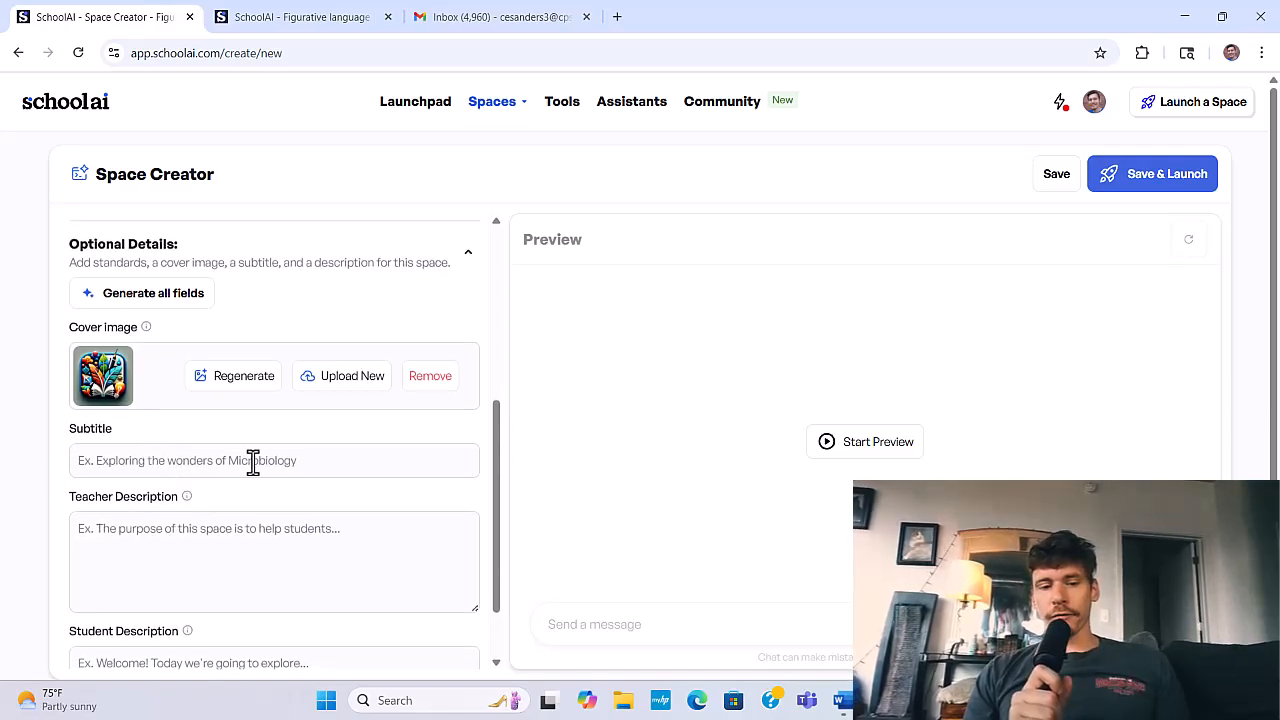
pyautogui.scroll(-1, 253, 461)
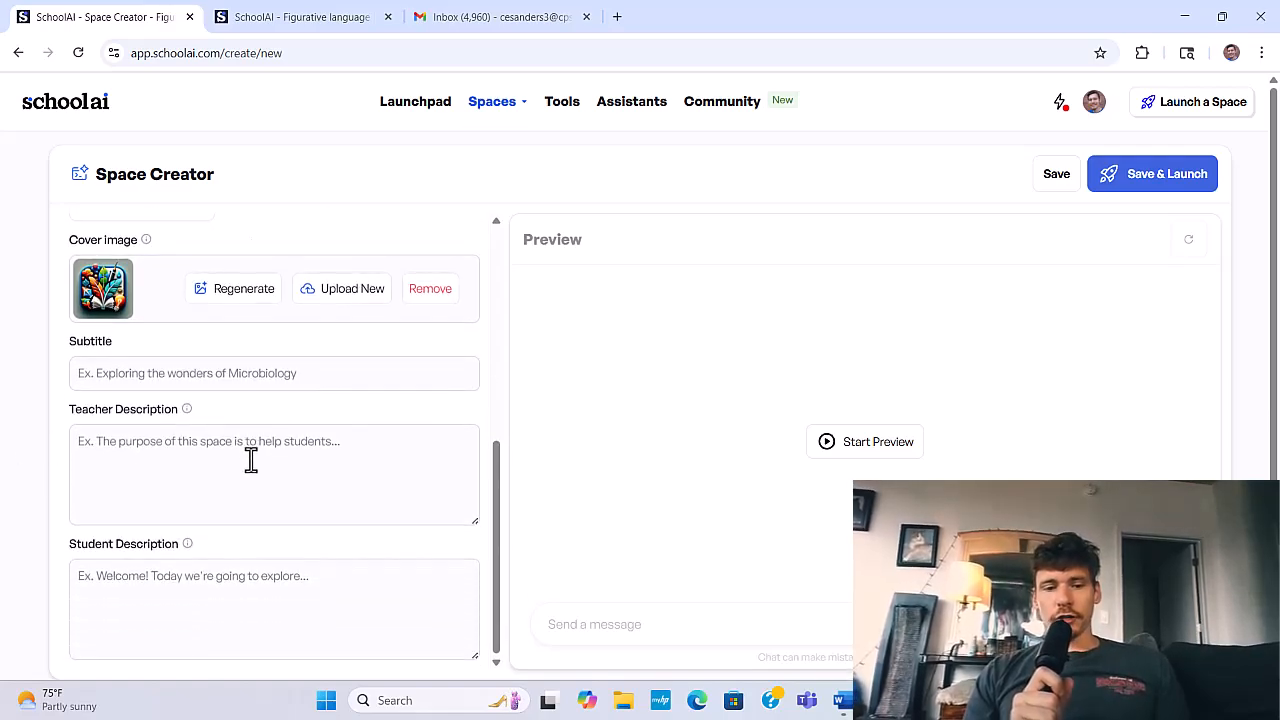
pyautogui.click(171, 467)
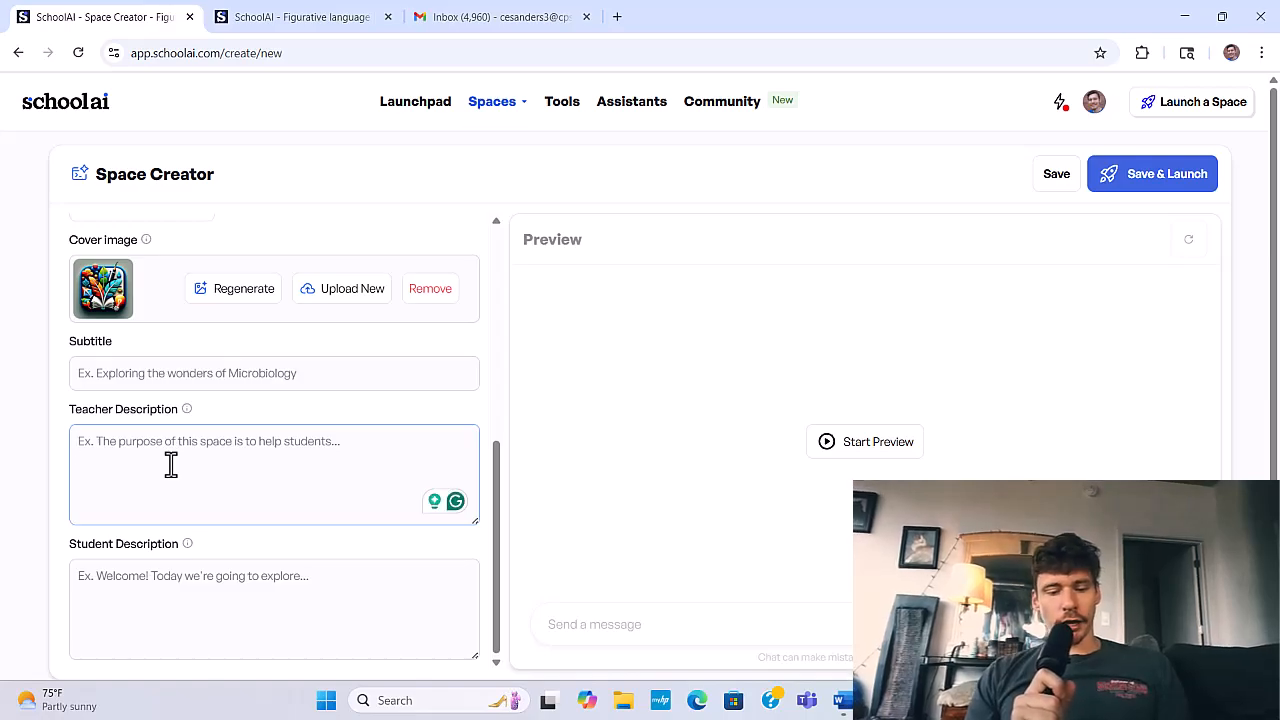
pyautogui.write('The purpose of this space is to provide students a supportive introduction to figurative language.')
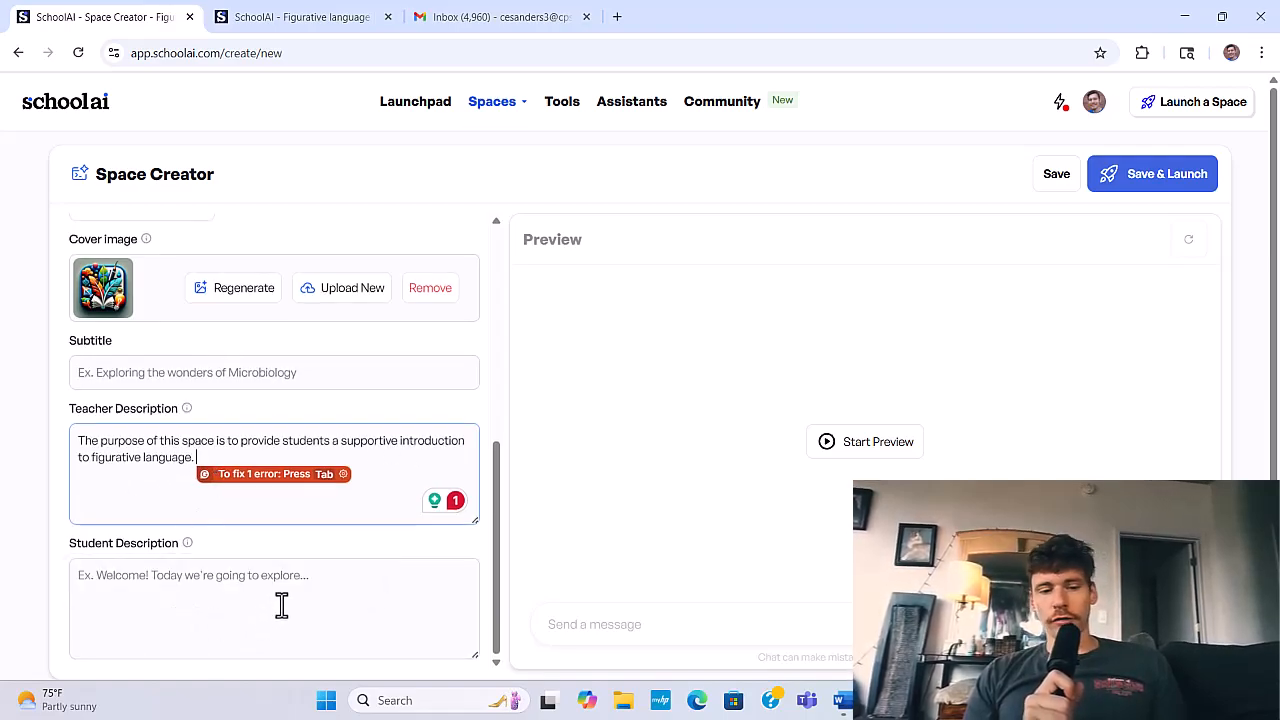
# Enter the student description "Hey there! Today, you will explore different kinds of figurative language.".
pyautogui.click(240, 590)
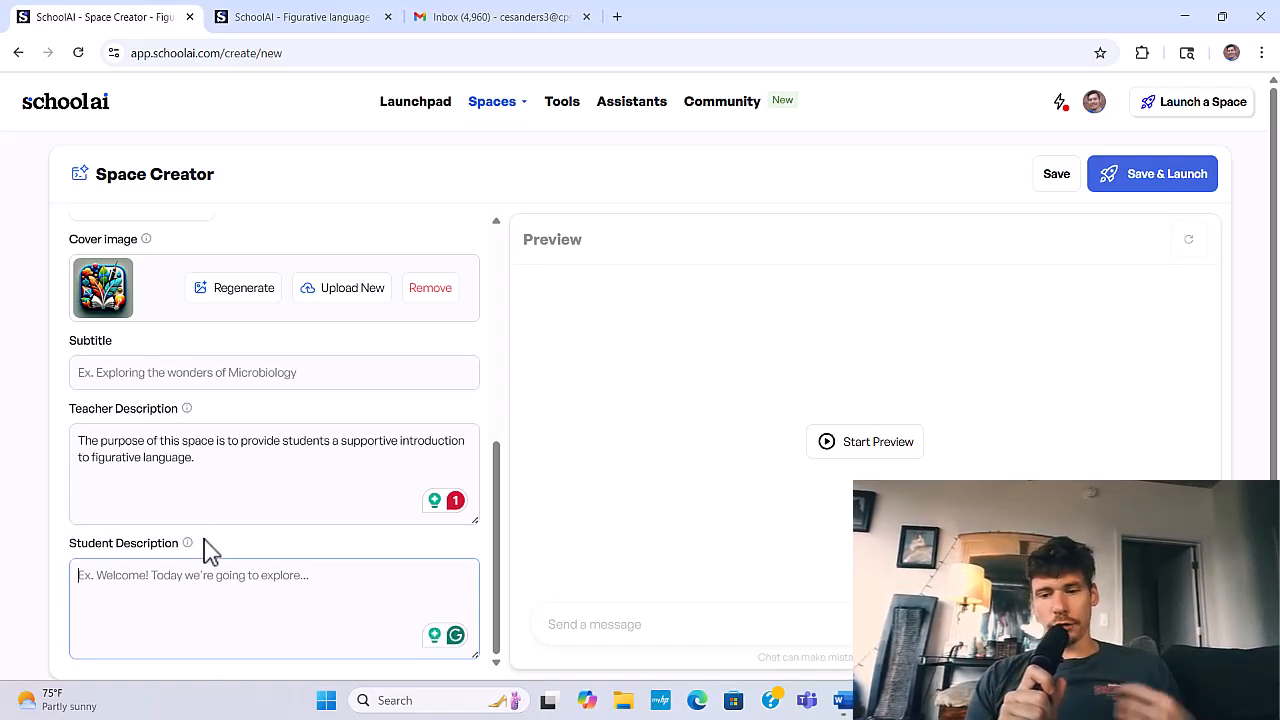
pyautogui.write('Hey there! Today, you will explore different kinds of figurative language.')
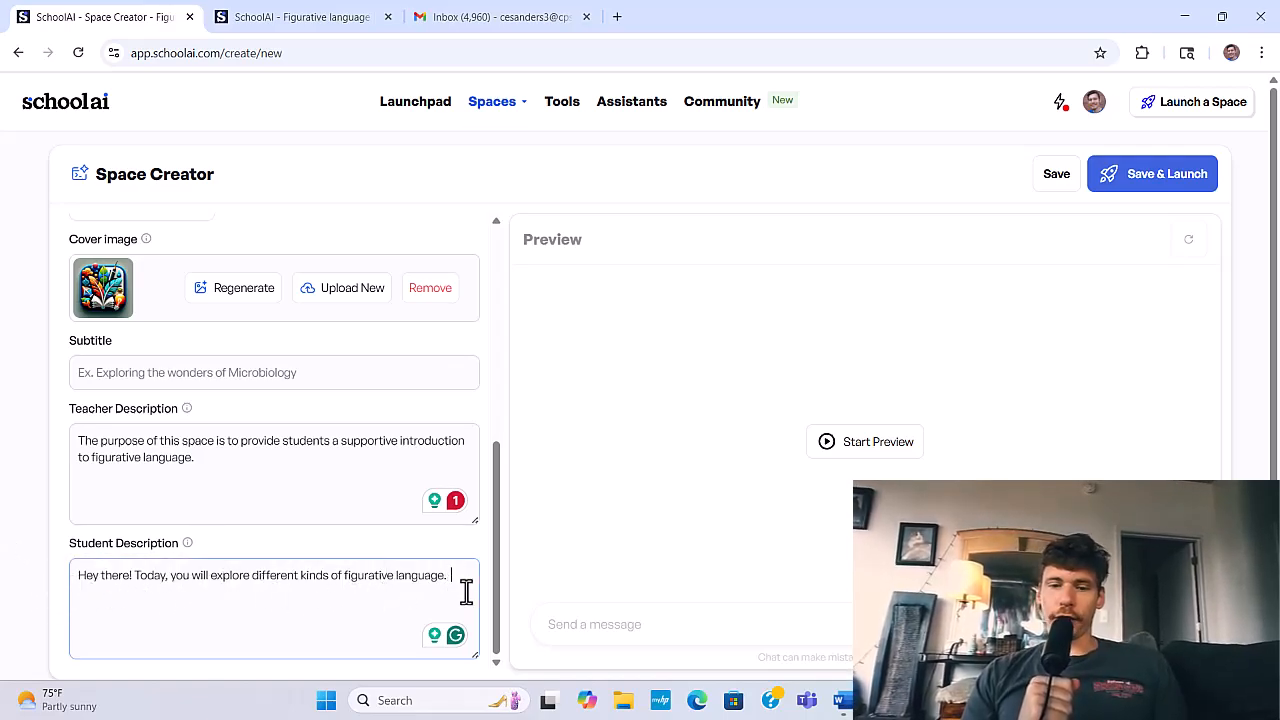
pyautogui.scroll(-1, 660, 506)
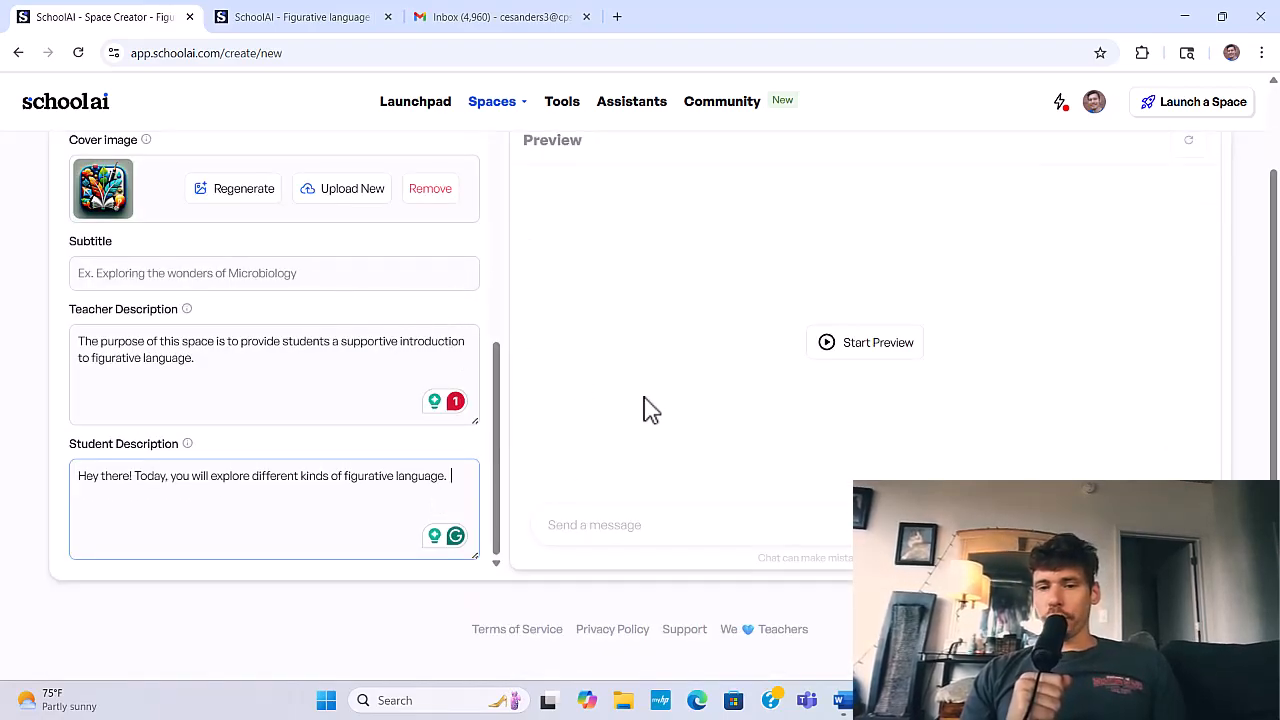
# Start the preview of the space and have the chatbot's welcome message read aloud.
pyautogui.scroll(1, 645, 408)
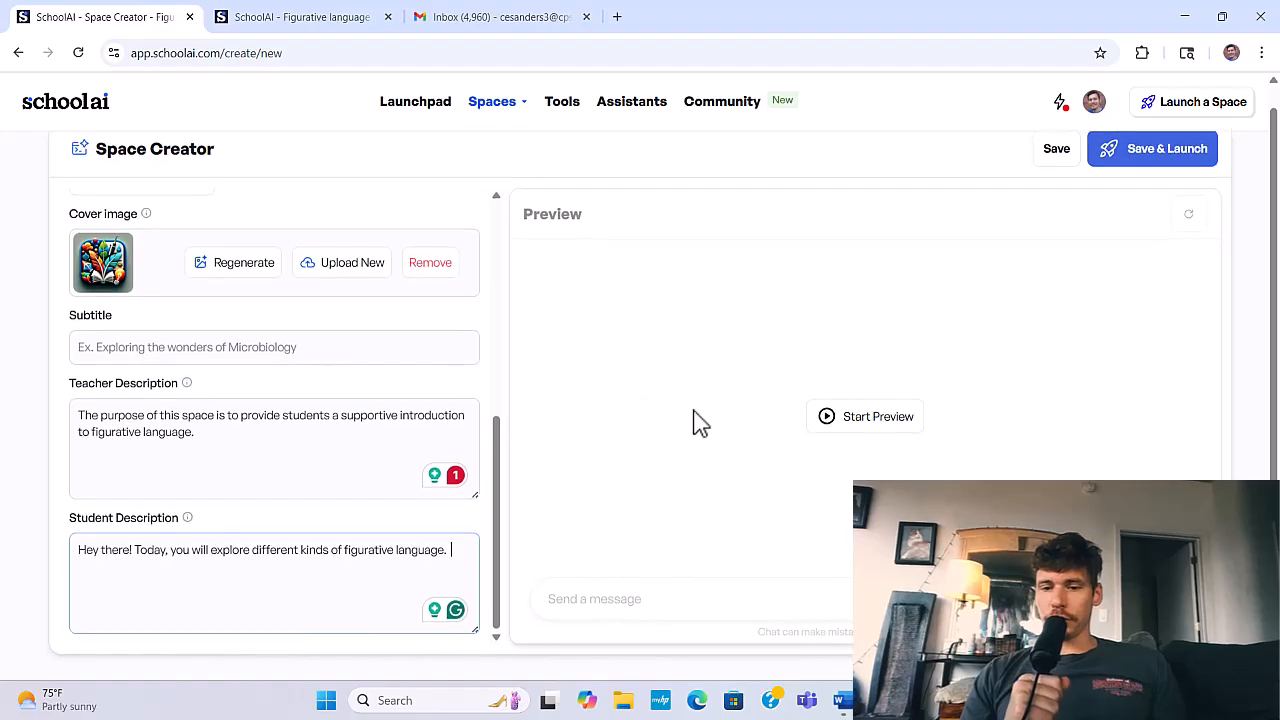
pyautogui.click(878, 416)
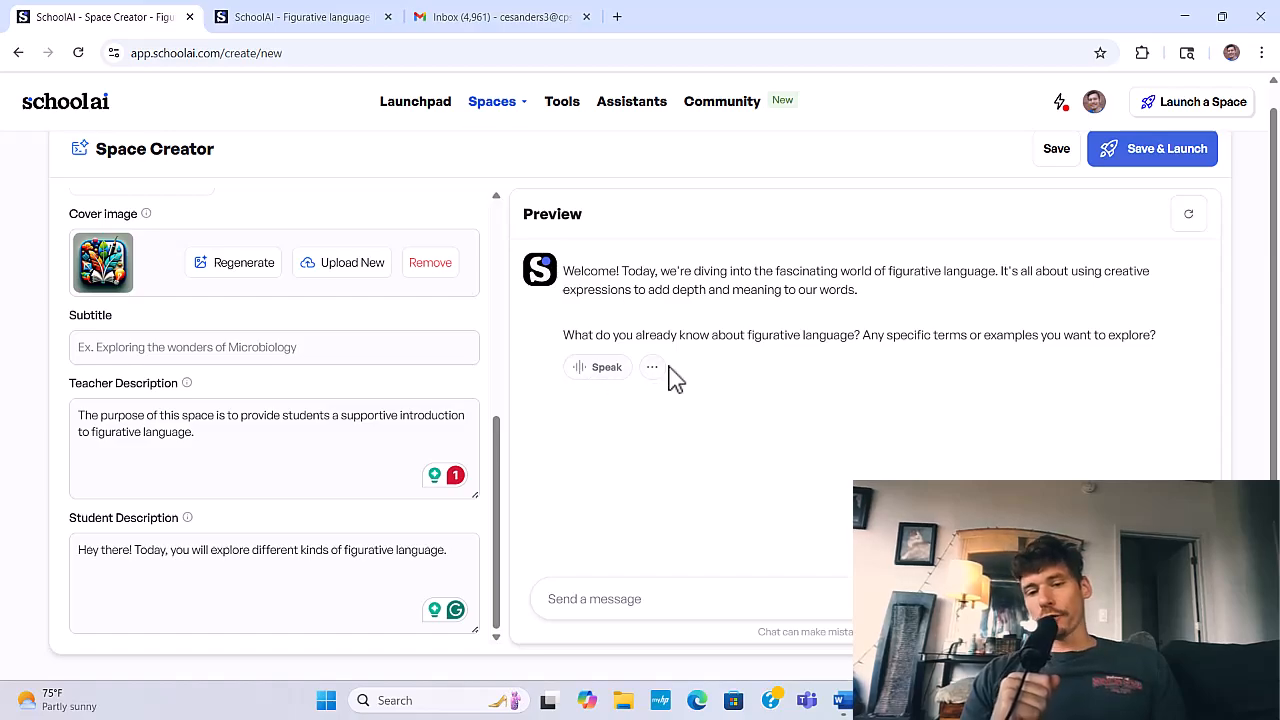
pyautogui.click(600, 370)
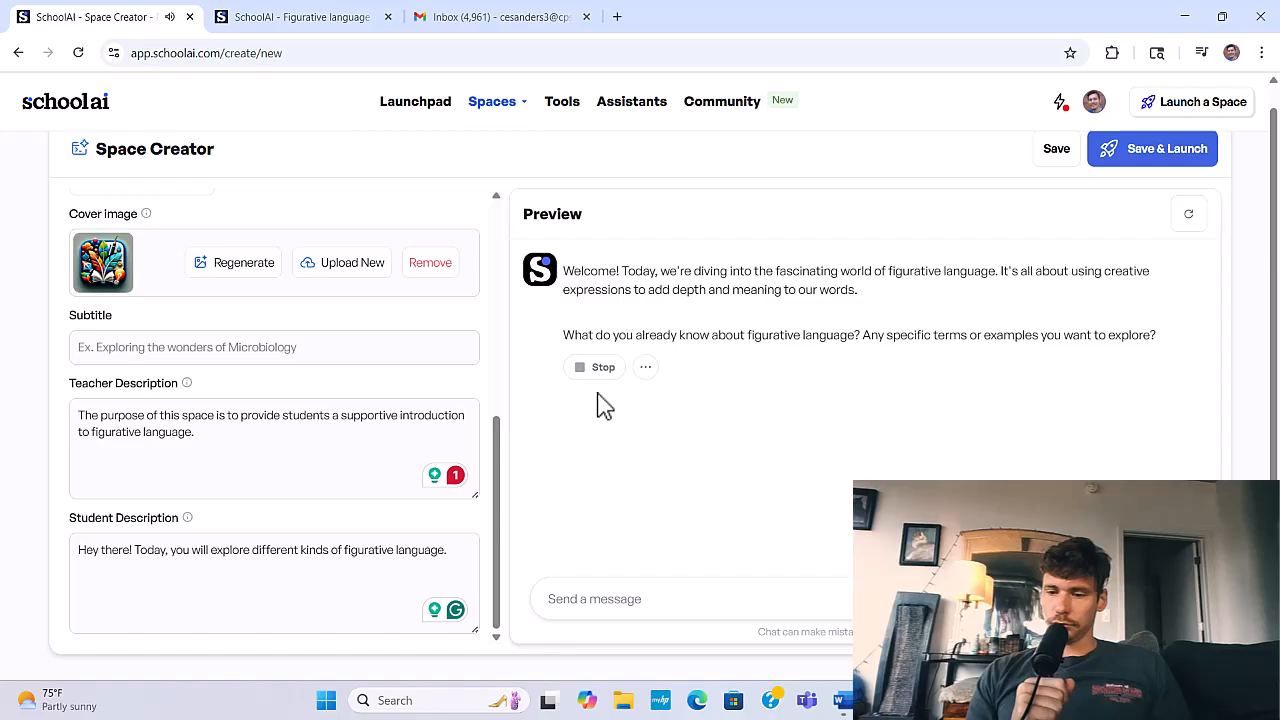
# Ask the preview chatbot "What is a simile?".
pyautogui.click(596, 603)
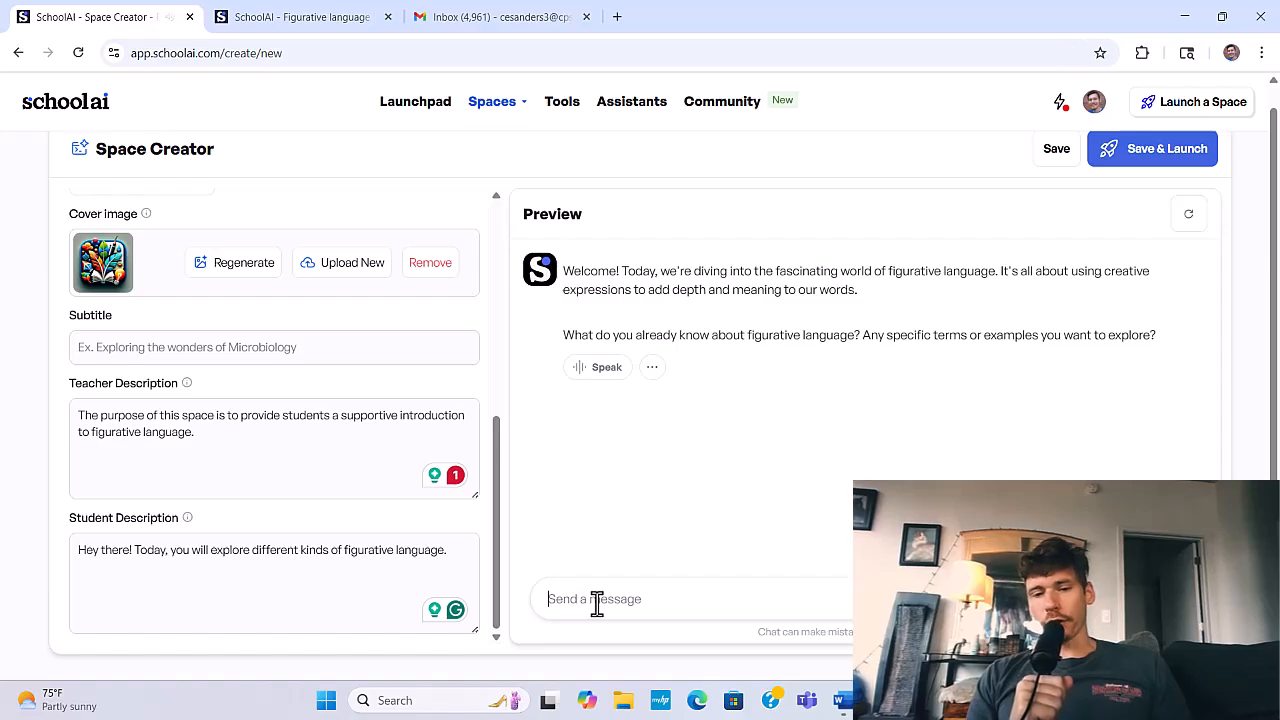
pyautogui.write('What is a simile?')
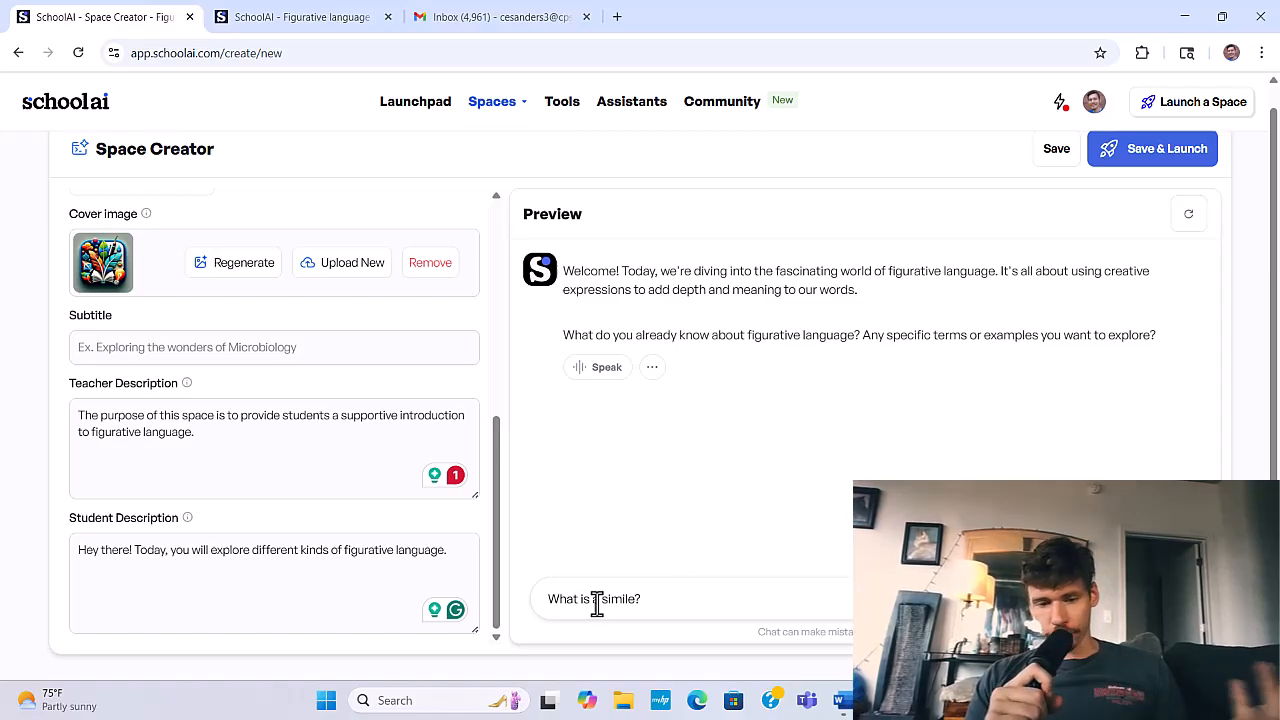
pyautogui.press('Return')
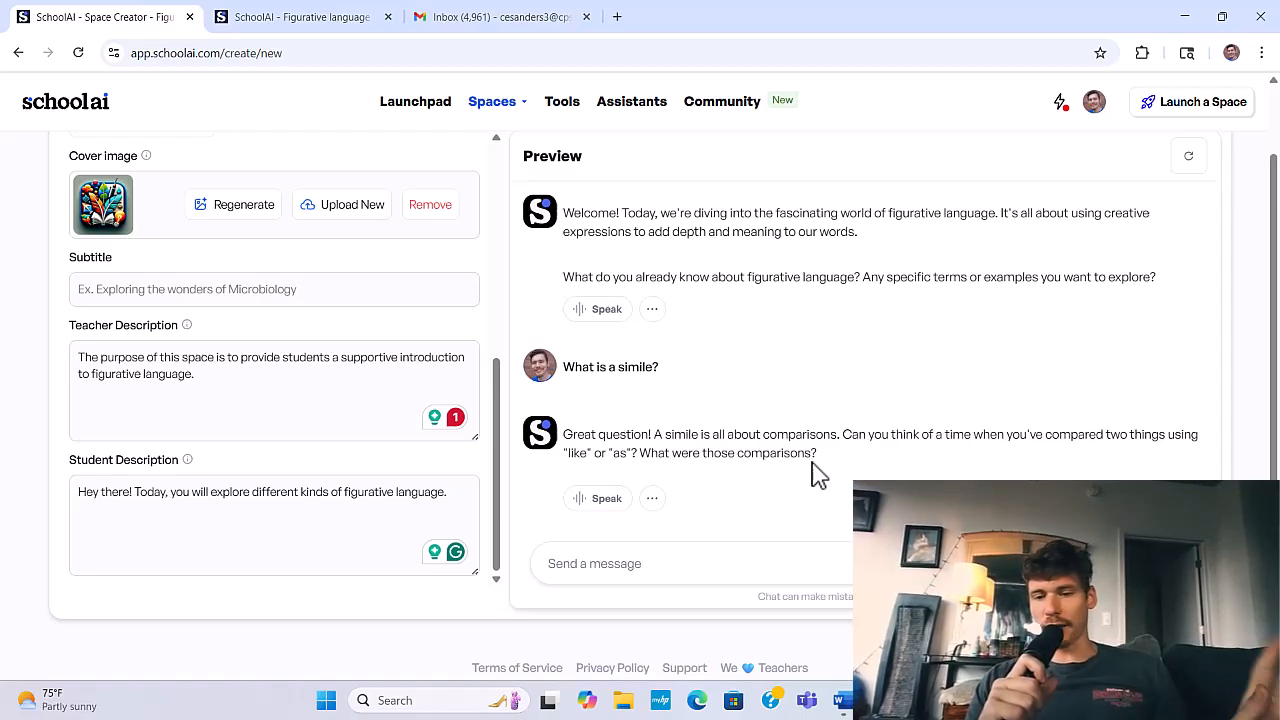
# Send the preview chatbot the follow-up "I don't understand. Could you explain more?" and have its reply read aloud.
pyautogui.click(772, 560)
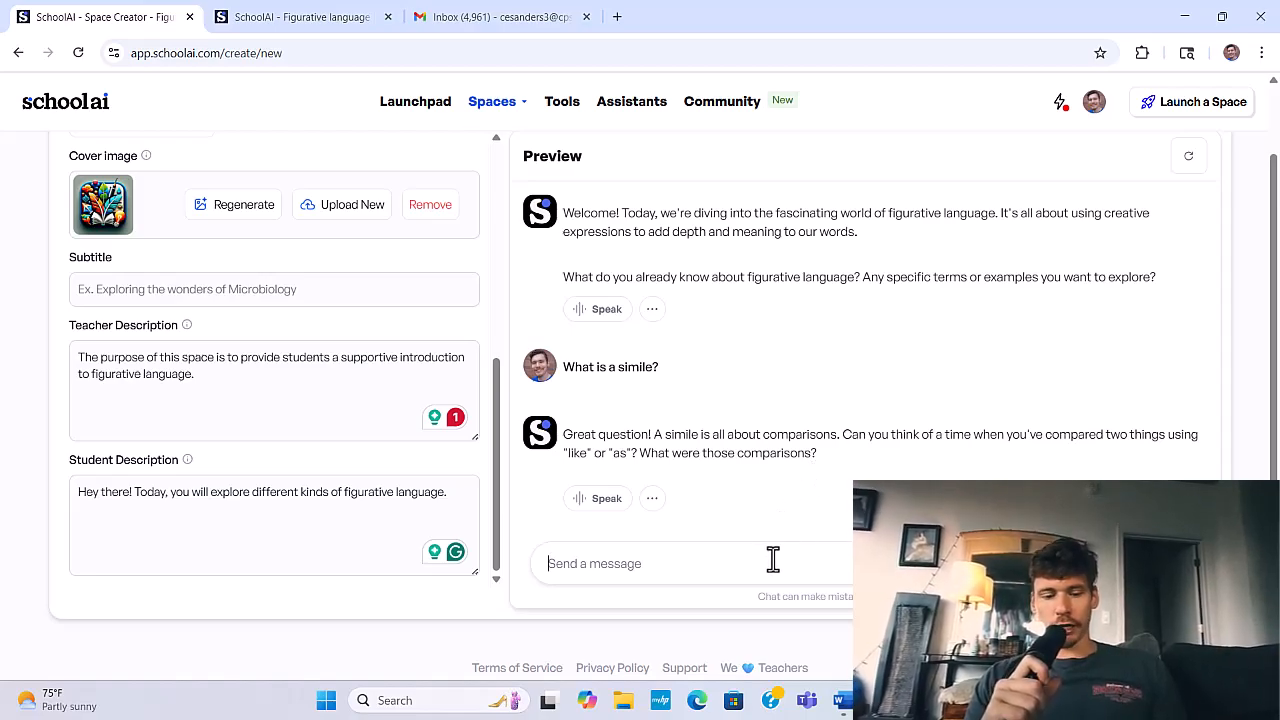
pyautogui.write("I don't understand.  Could you explain more?")
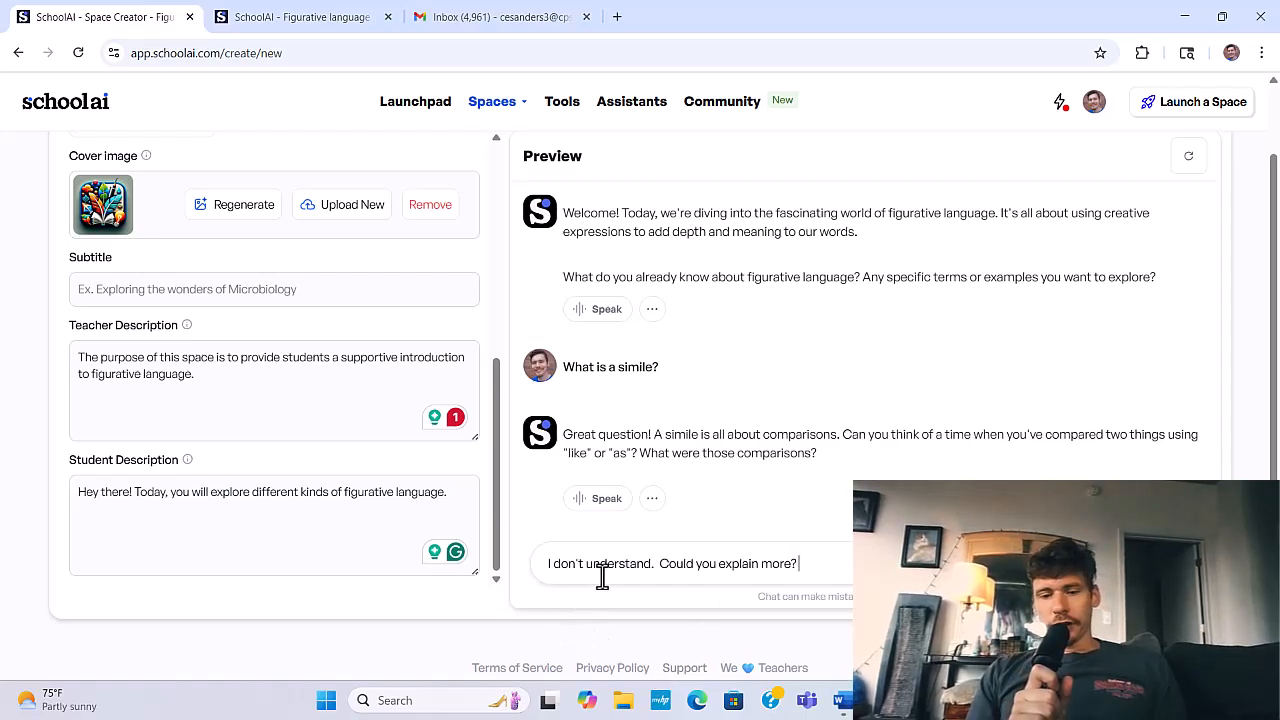
pyautogui.click(604, 670)
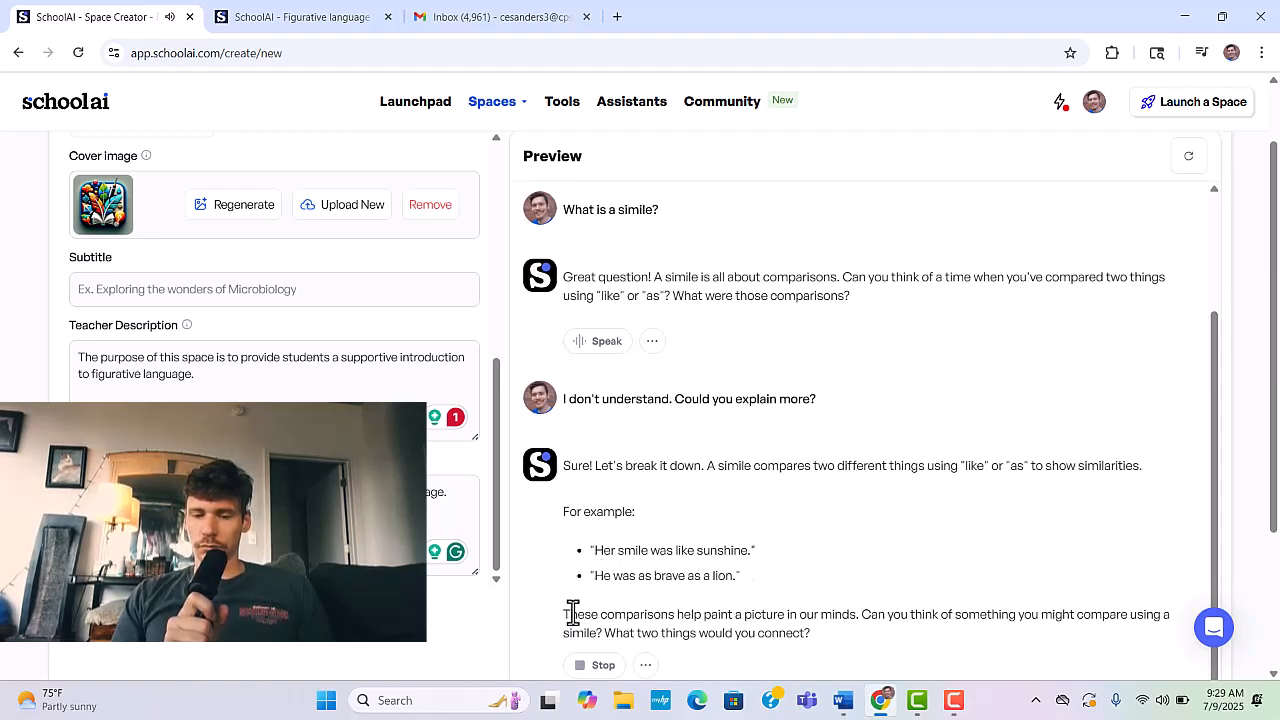
# Review the preview conversation, and save and launch the Figurative Language space.
pyautogui.scroll(-1, 738, 590)
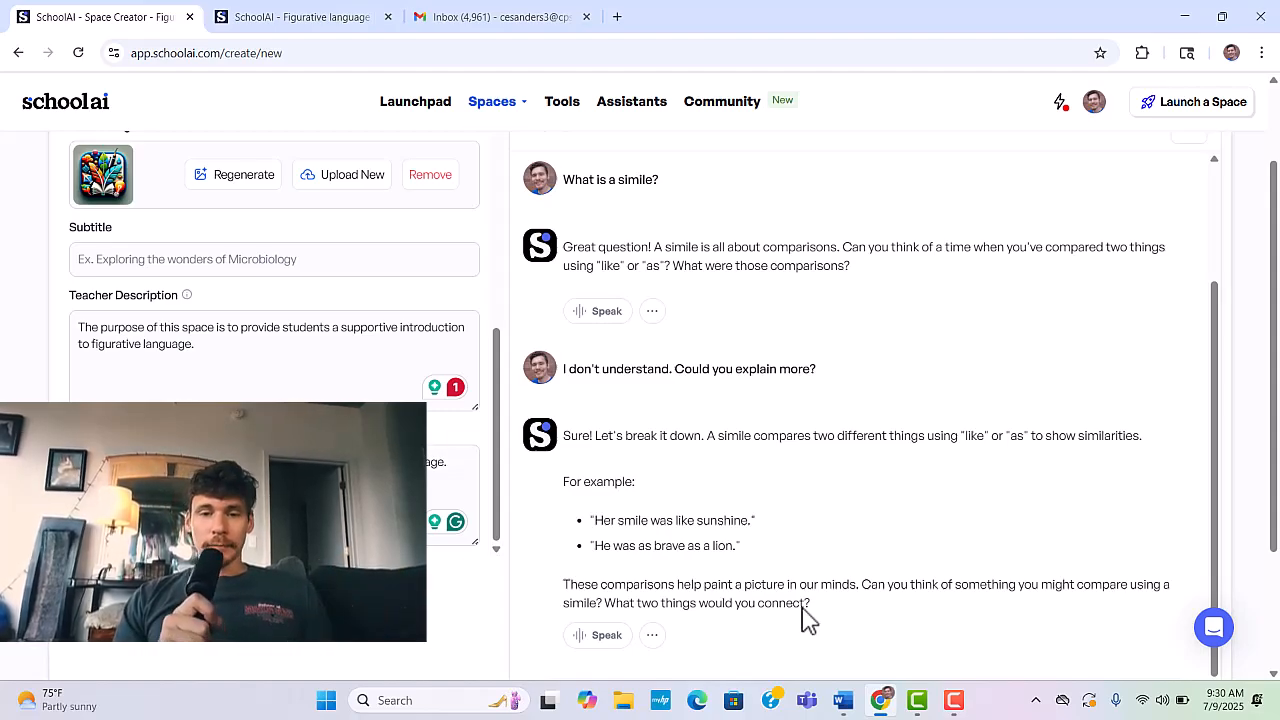
pyautogui.scroll(-2, 815, 515)
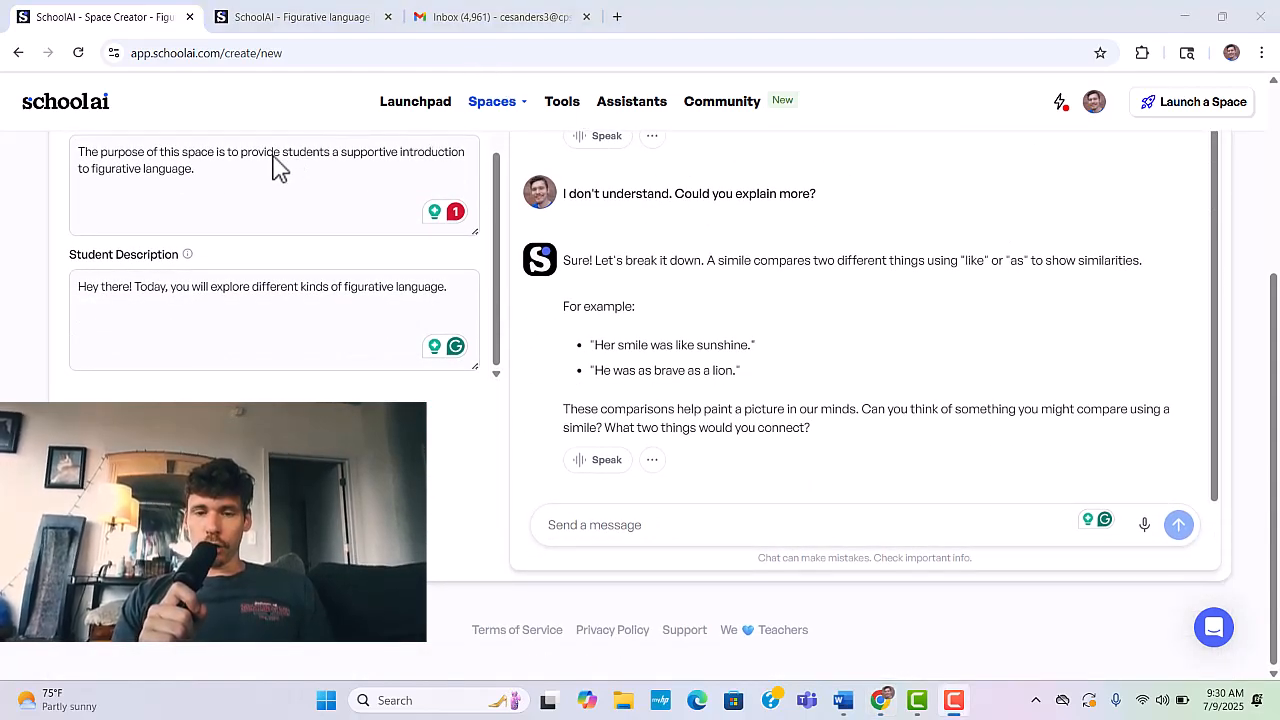
pyautogui.scroll(3, 1268, 270)
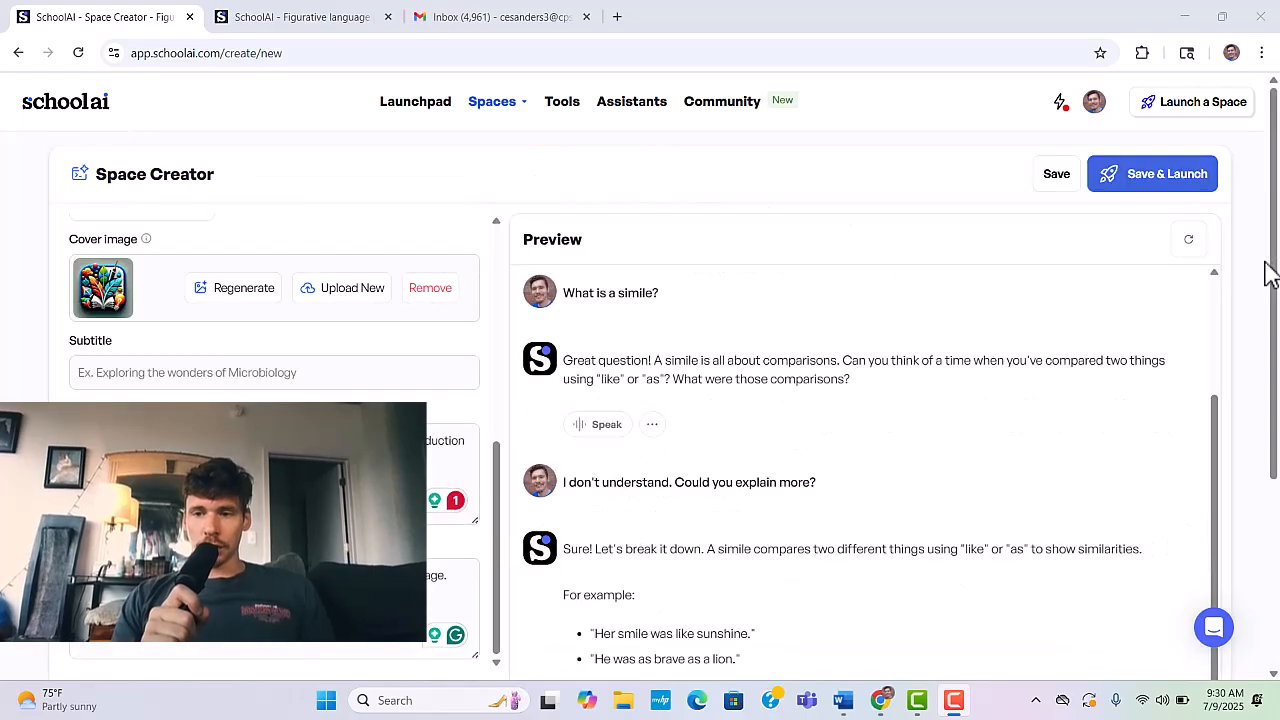
pyautogui.click(1150, 182)
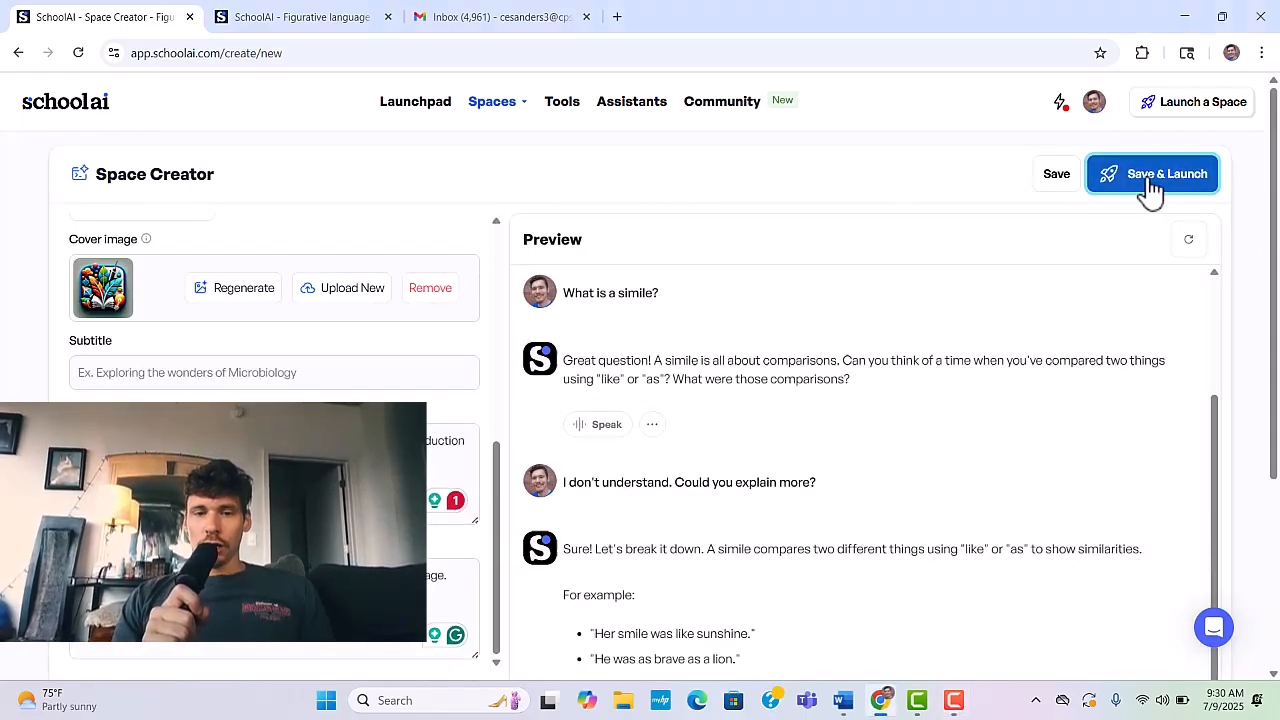